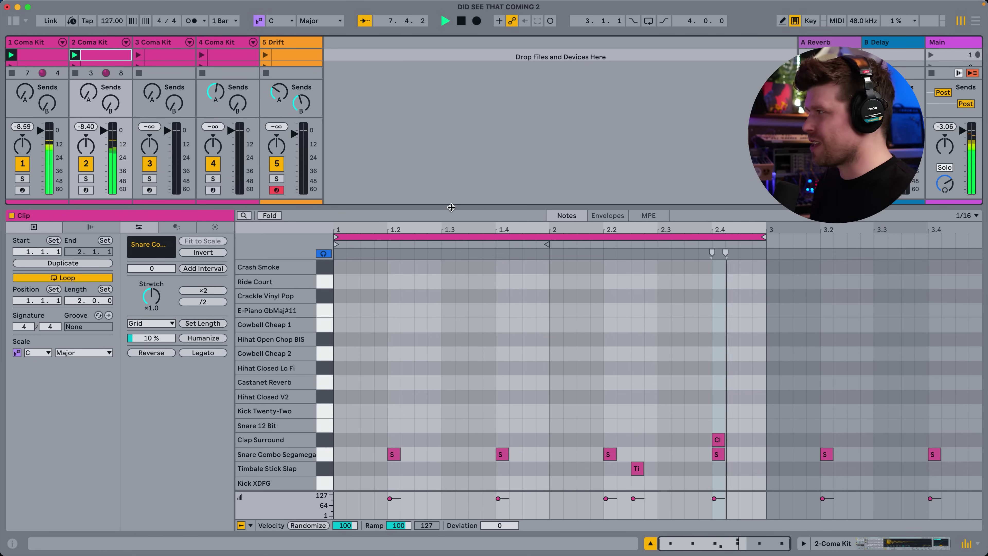
# Launch the first-scene clips on the third and fourth Coma Kit tracks and the Drift track to layer the groove
pyautogui.click(138, 55)
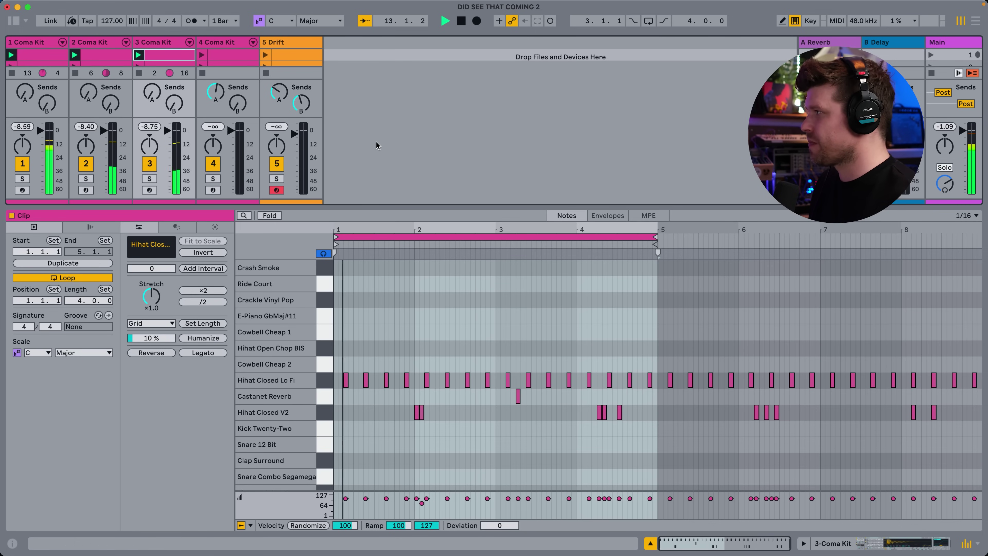
pyautogui.click(221, 59)
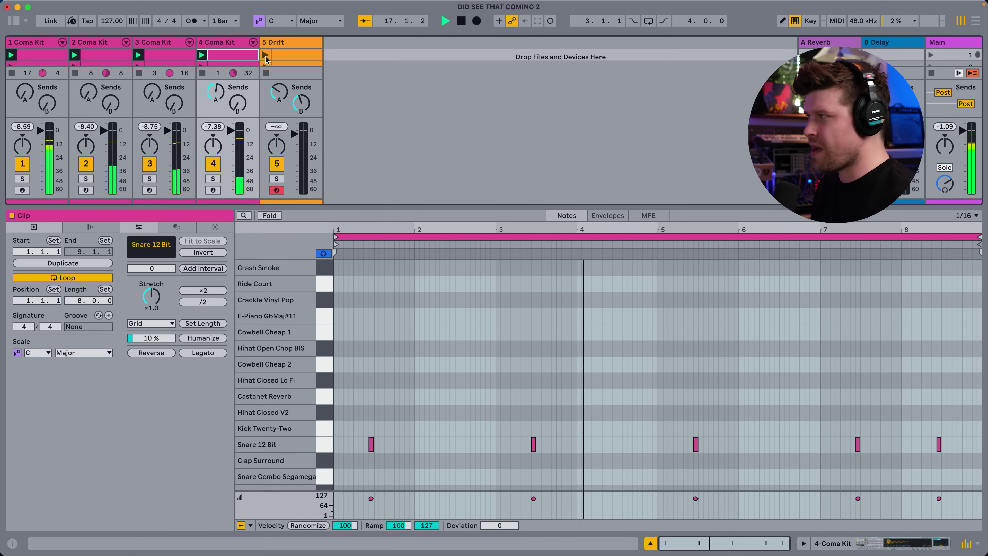
pyautogui.click(266, 55)
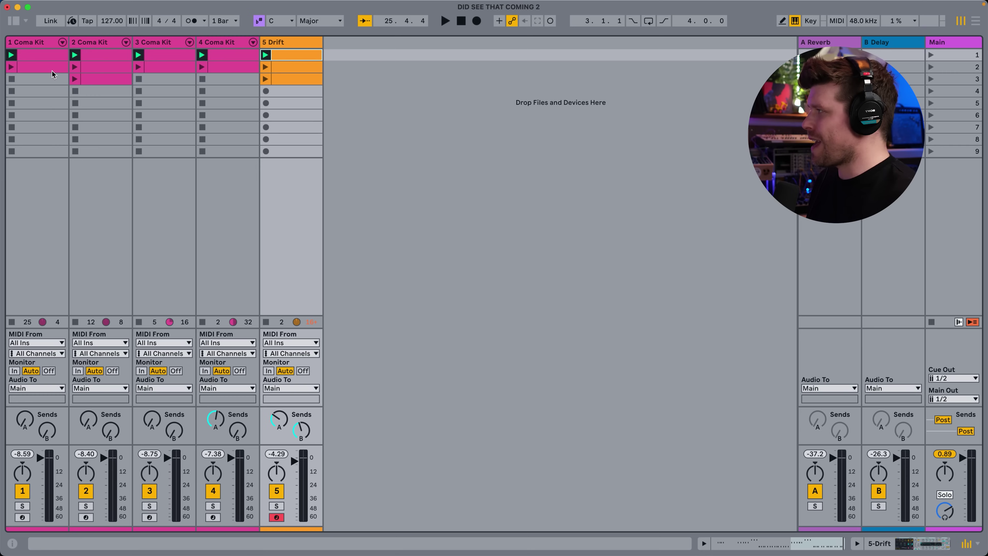
# Inspect the second-scene clips' note patterns and loop lengths in an enlarged clip editor, and launch scene 2
pyautogui.click(49, 68)
pyautogui.moveTo(382, 377); pyautogui.dragTo(382, 177)
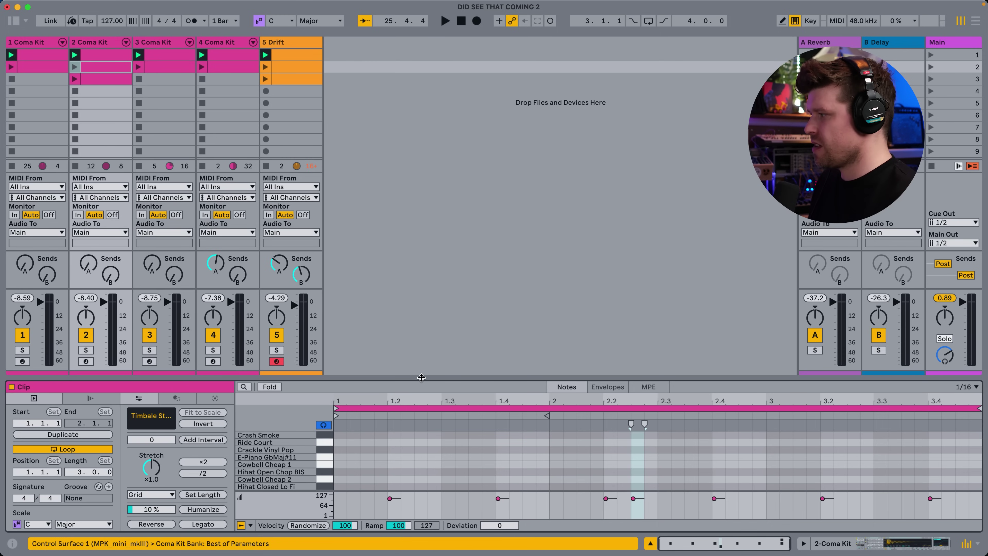
pyautogui.moveTo(421, 378); pyautogui.dragTo(427, 181)
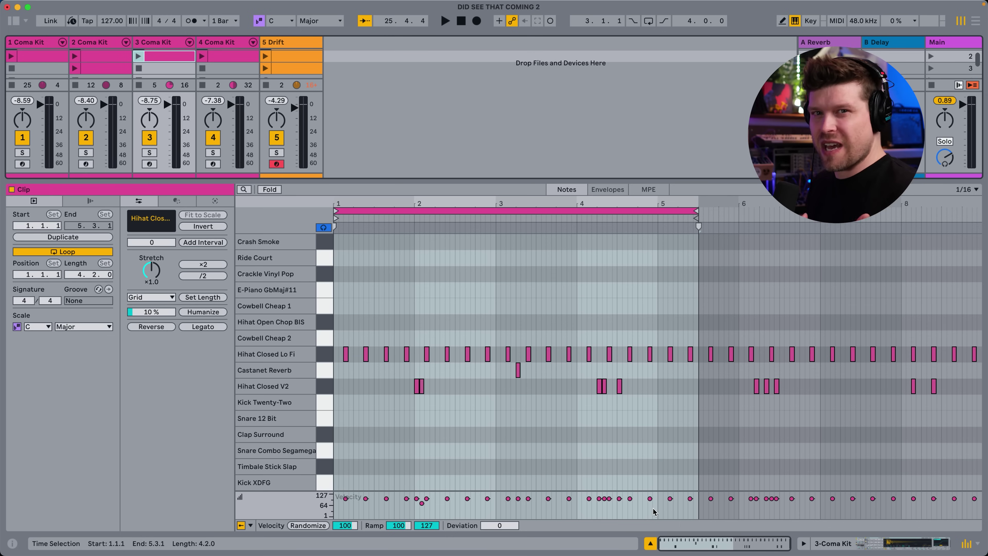
pyautogui.click(225, 59)
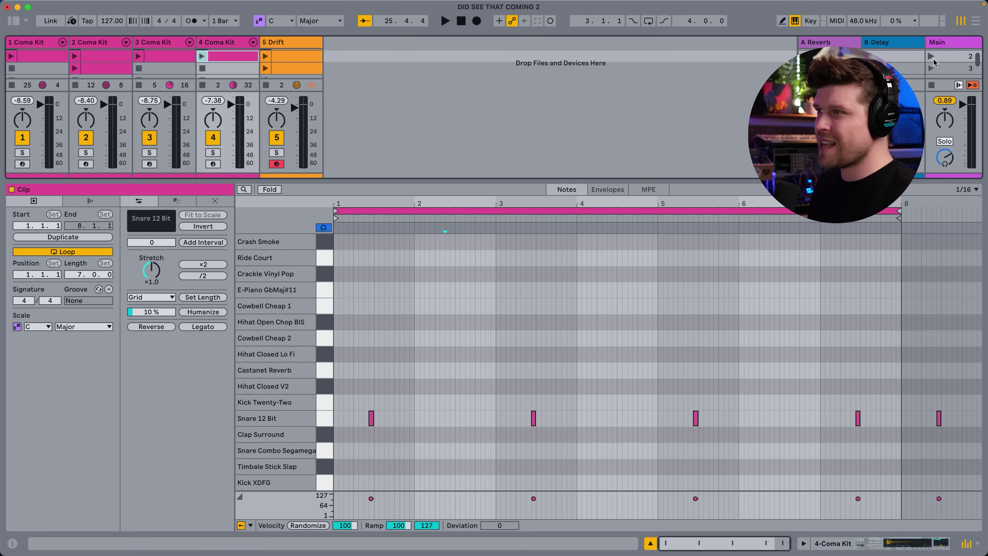
pyautogui.click(930, 56)
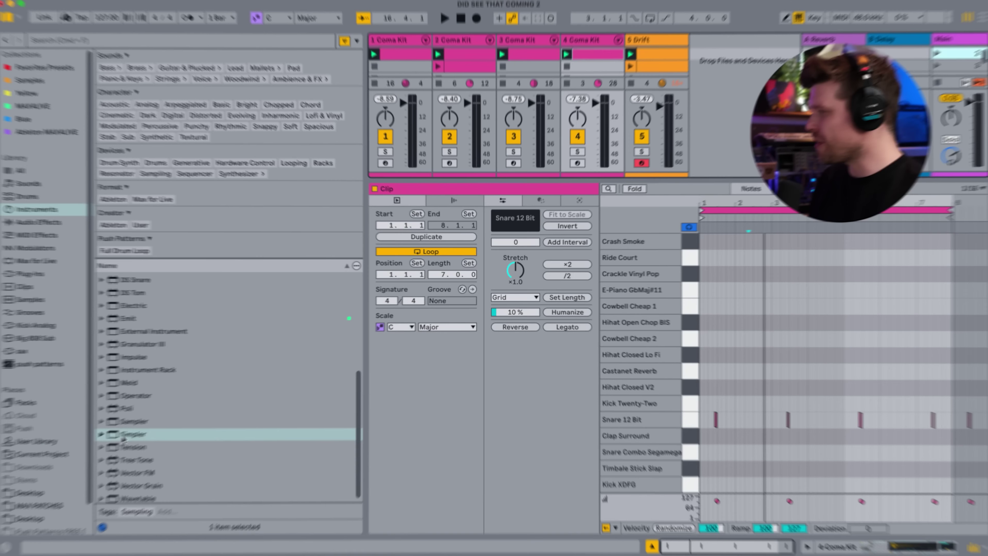
# Add a Simpler instrument on a new track and load the sample hat (everybody lost somebody).wav into it
pyautogui.moveTo(178, 432); pyautogui.dragTo(736, 96)
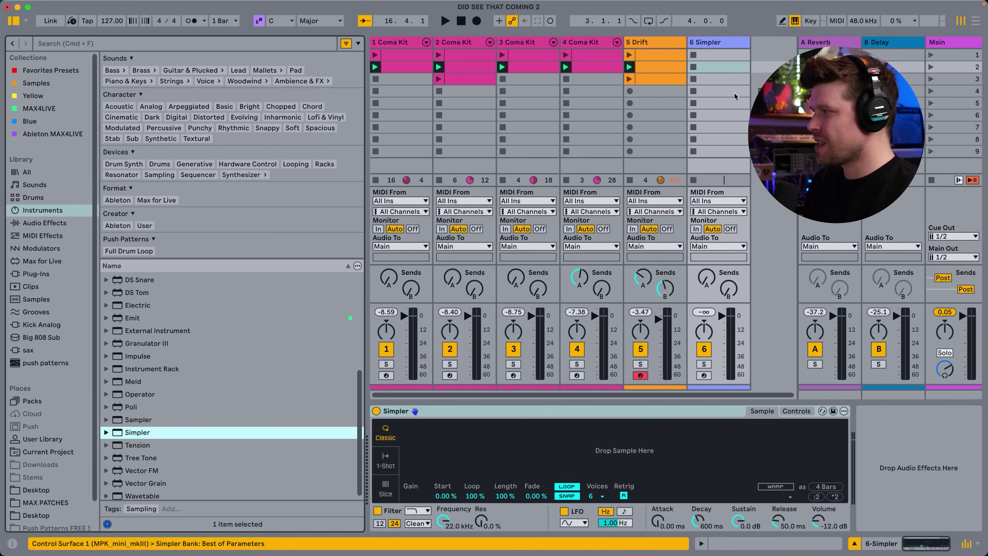
pyautogui.click(36, 300)
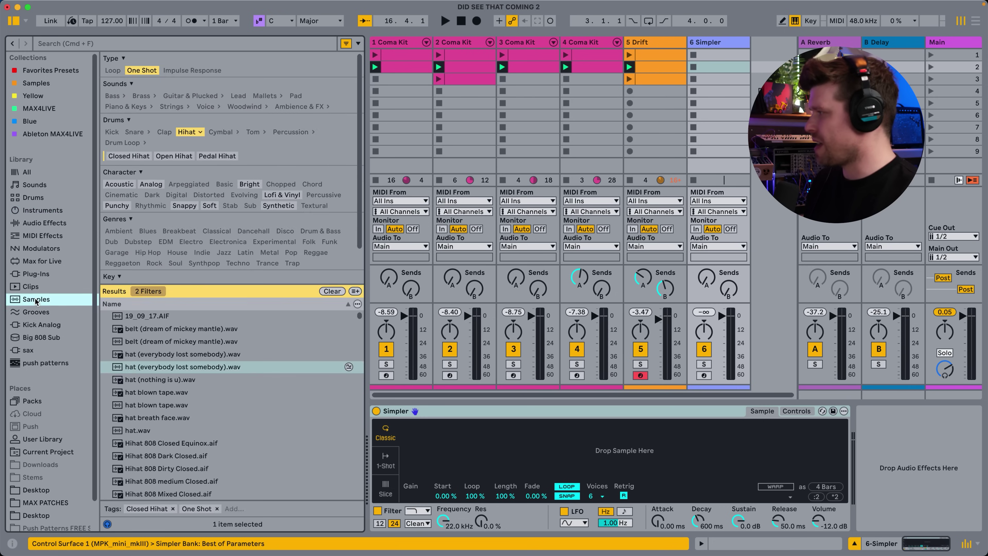
pyautogui.click(134, 367)
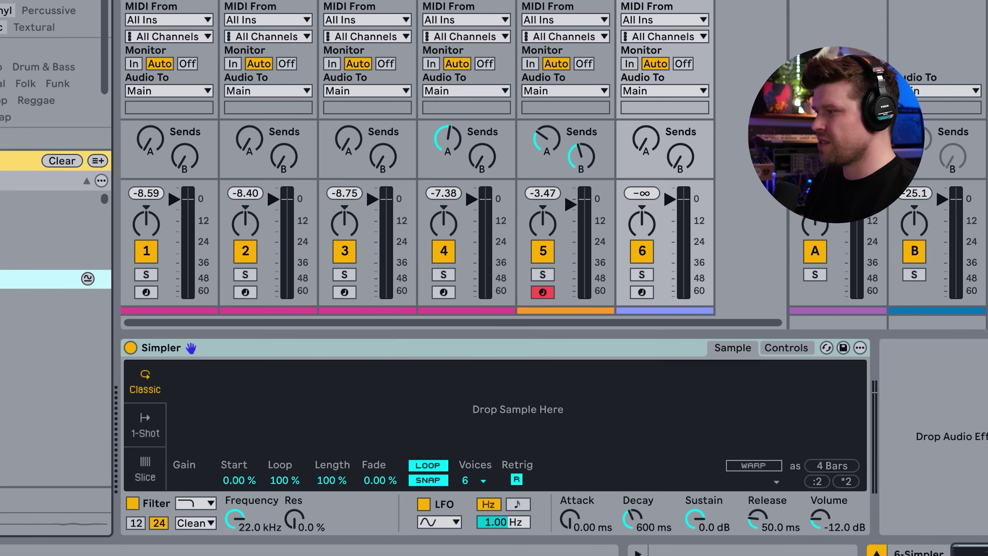
pyautogui.moveTo(519, 393); pyautogui.dragTo(519, 391)
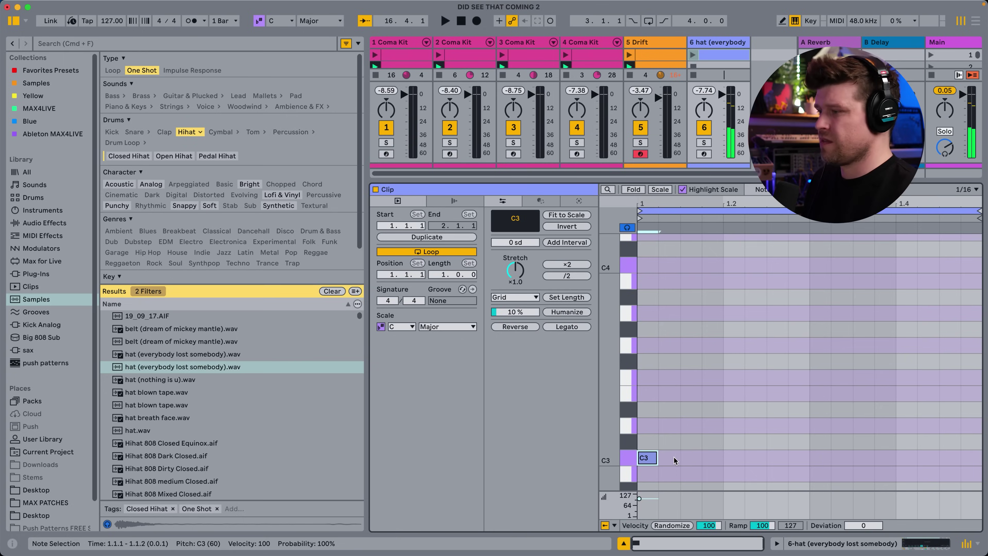
# Add a C3 note at 1.1.3, duplicate the note pair to fill the bar with eighth-note hats, and launch the clip
pyautogui.doubleClick(691, 458)
pyautogui.moveTo(642, 425); pyautogui.dragTo(709, 475)
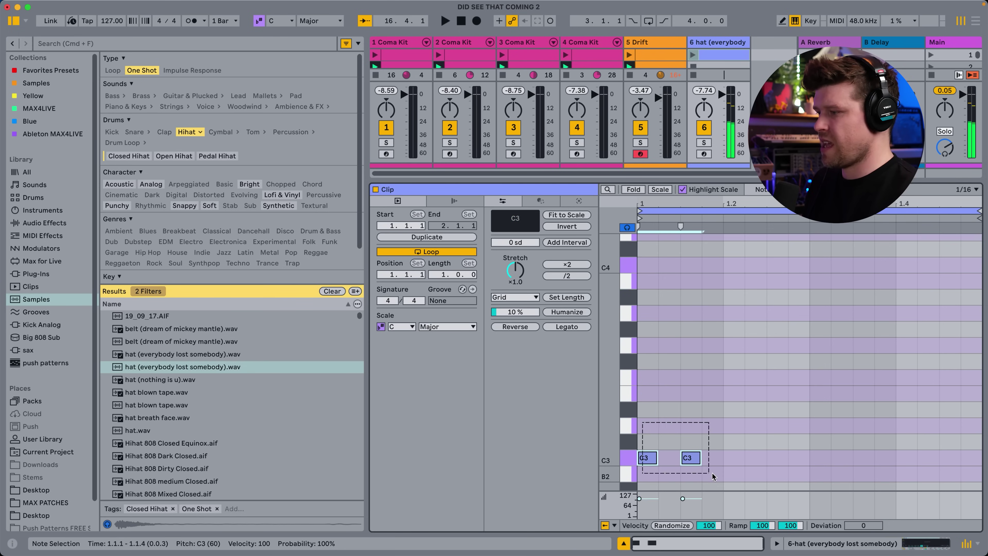
pyautogui.press('super+d')
pyautogui.press('super+d')
pyautogui.press('super+d')
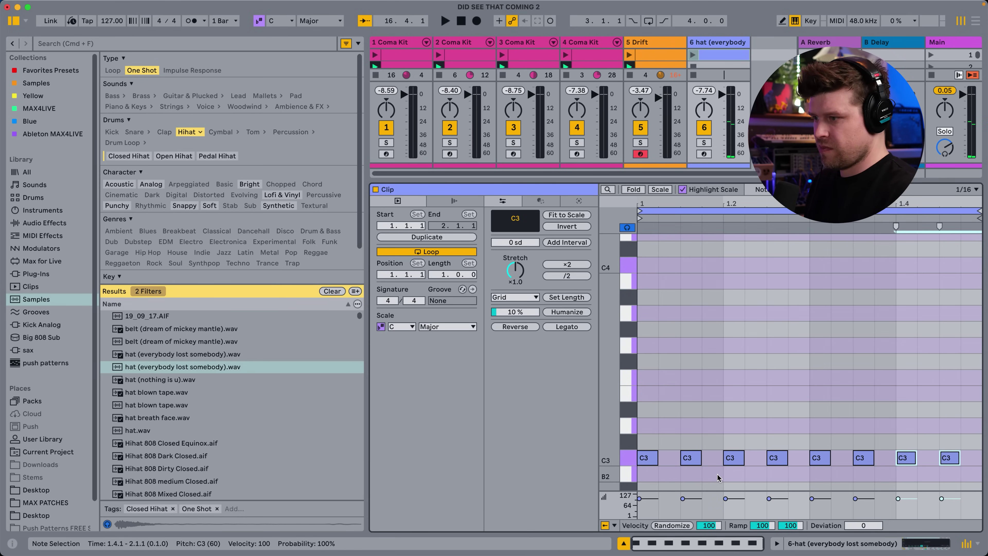
pyautogui.click(694, 55)
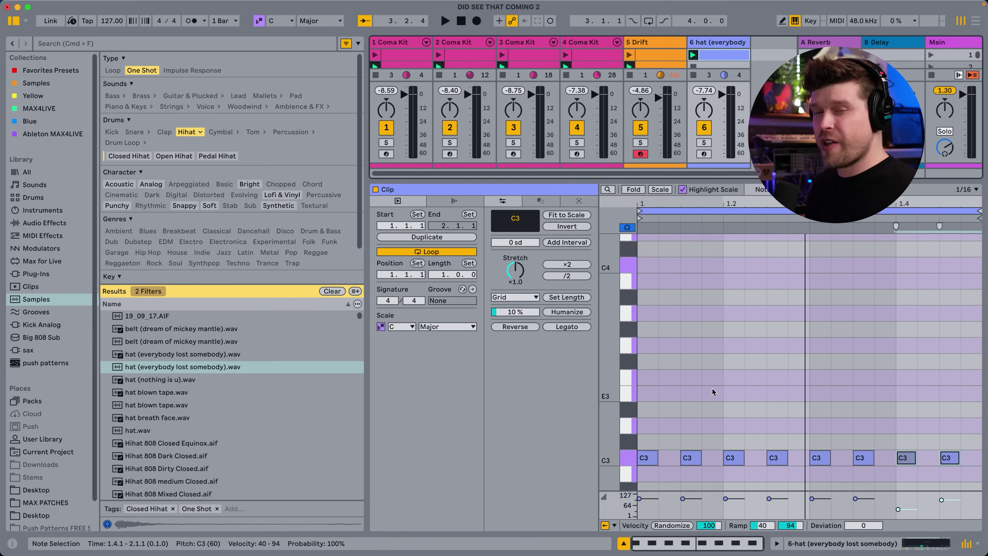
# Shorten the hat clip's loop to a length of 0.2.2 and set the fourth note's velocity to 87 during playback
pyautogui.press('super+a')
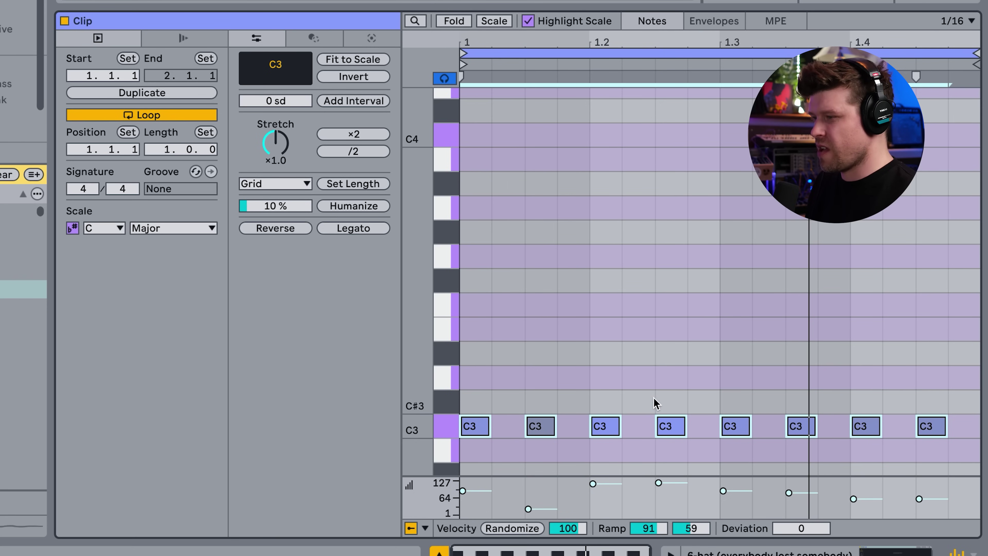
pyautogui.moveTo(976, 52); pyautogui.dragTo(784, 52)
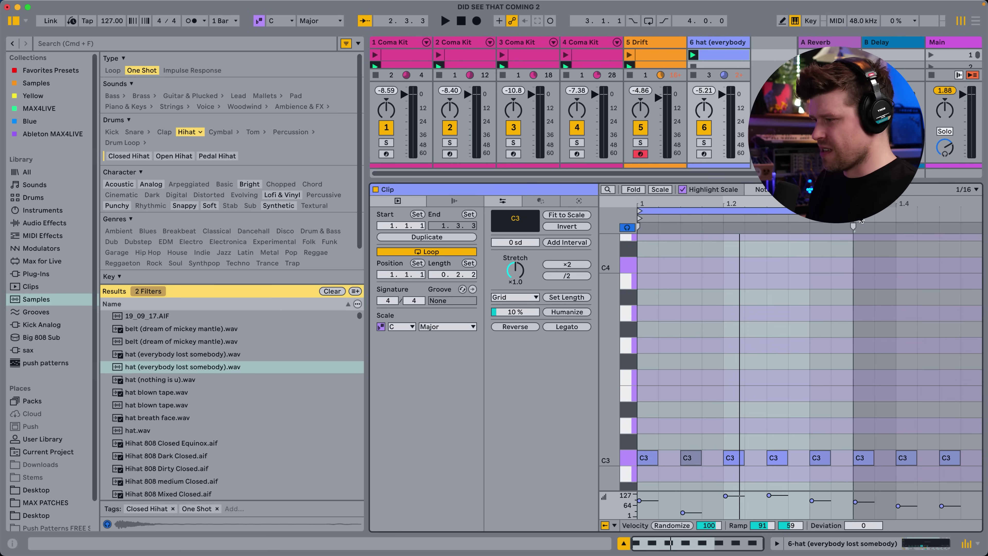
pyautogui.press('space')
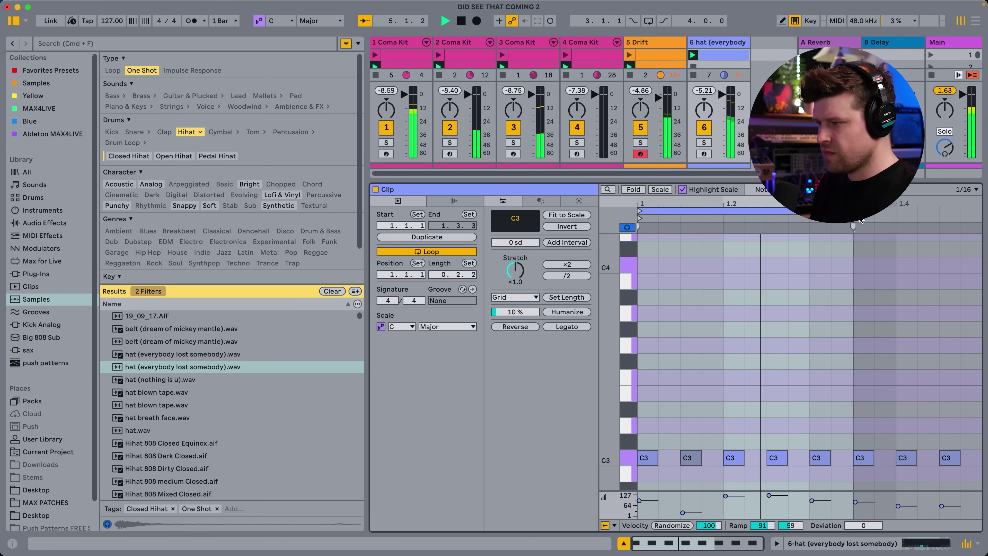
pyautogui.click(771, 514)
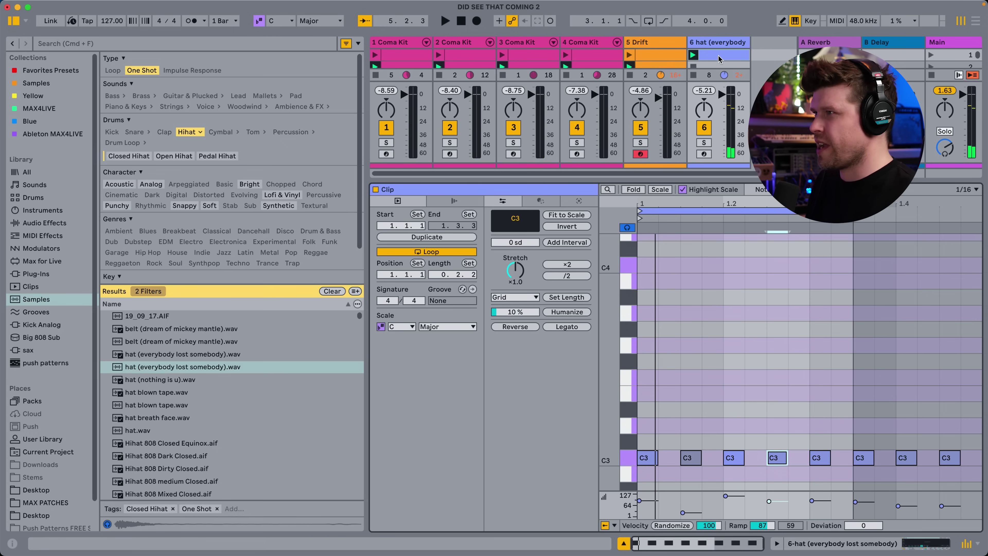
# Set the hat Simpler's attack to 4.12 ms, decay to 832 ms and sustain to -∞ dB
pyautogui.click(717, 43)
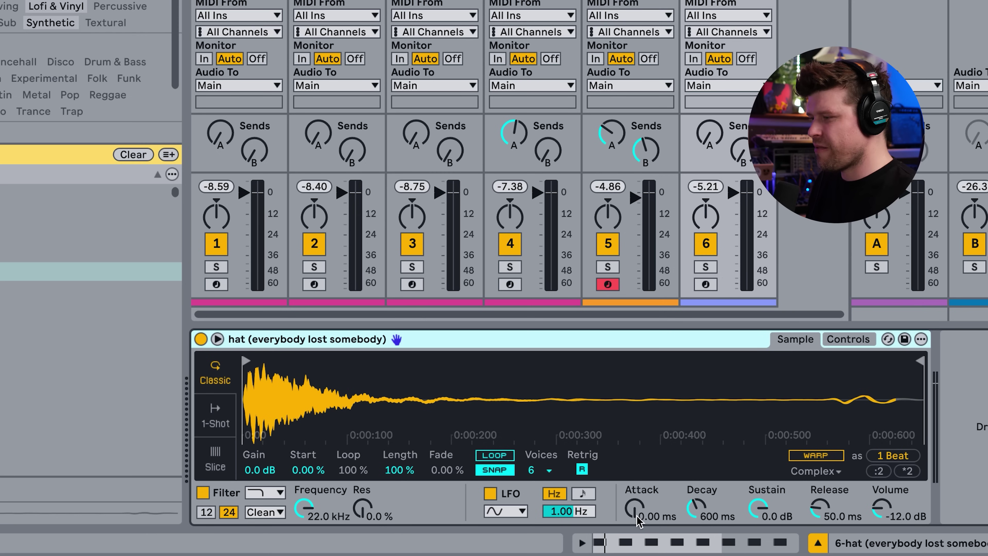
pyautogui.click(637, 519)
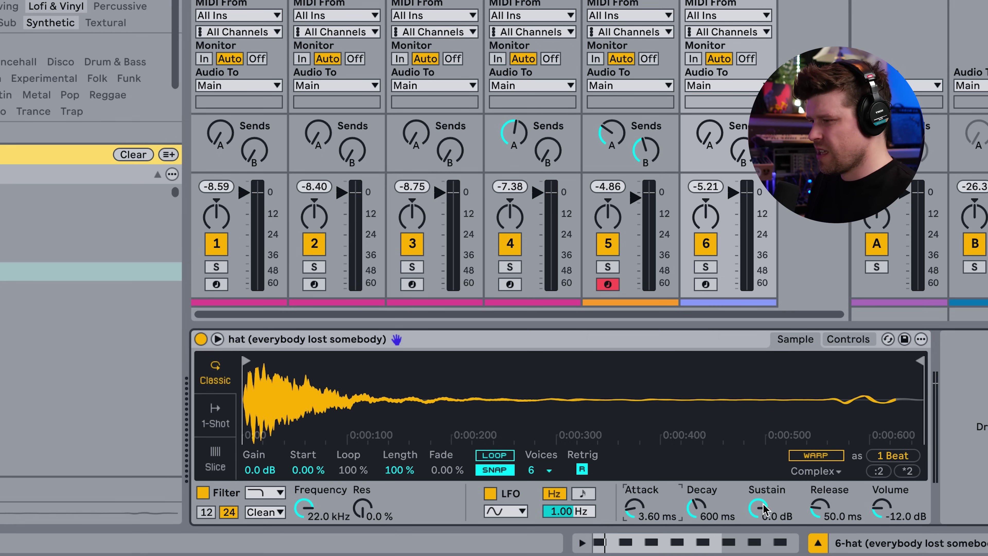
pyautogui.click(687, 513)
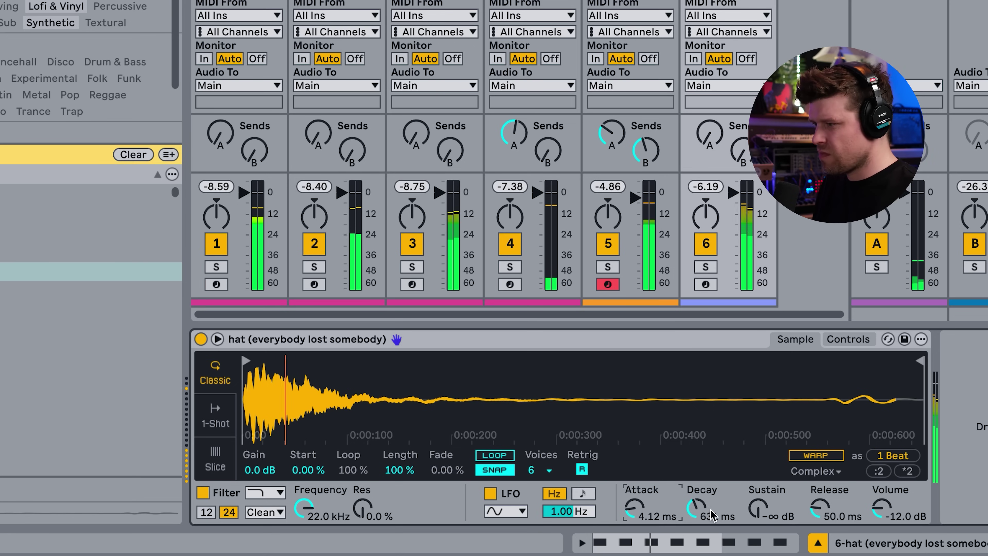
pyautogui.moveTo(696, 506); pyautogui.dragTo(696, 482)
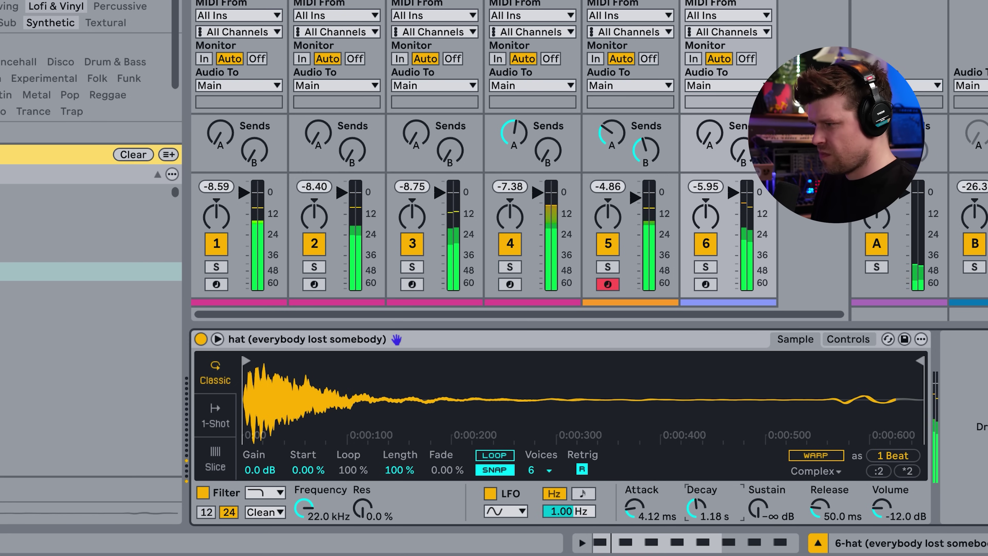
pyautogui.moveTo(698, 502); pyautogui.dragTo(699, 510)
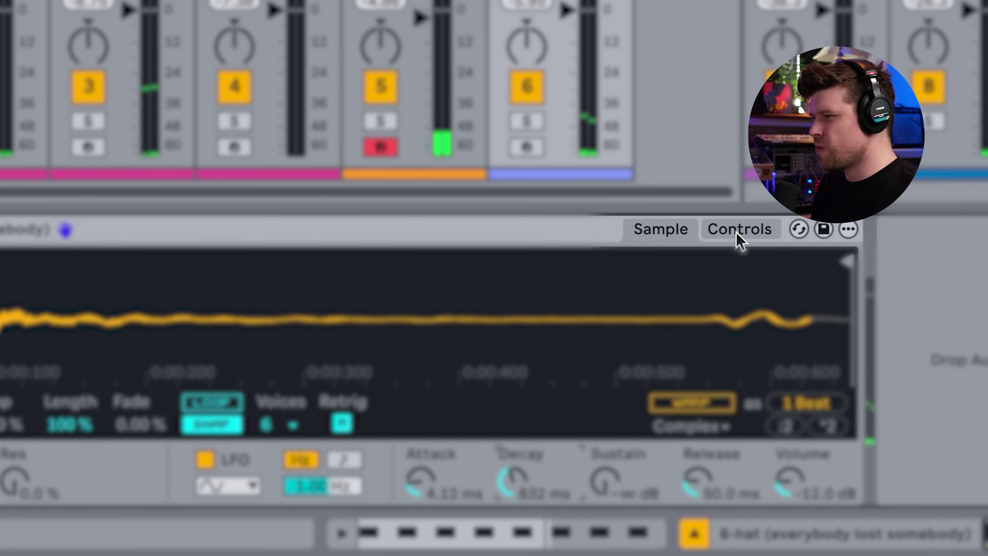
# Show Simpler's detailed controls and set Vel>Vol to 66 % while the loop plays
pyautogui.click(736, 233)
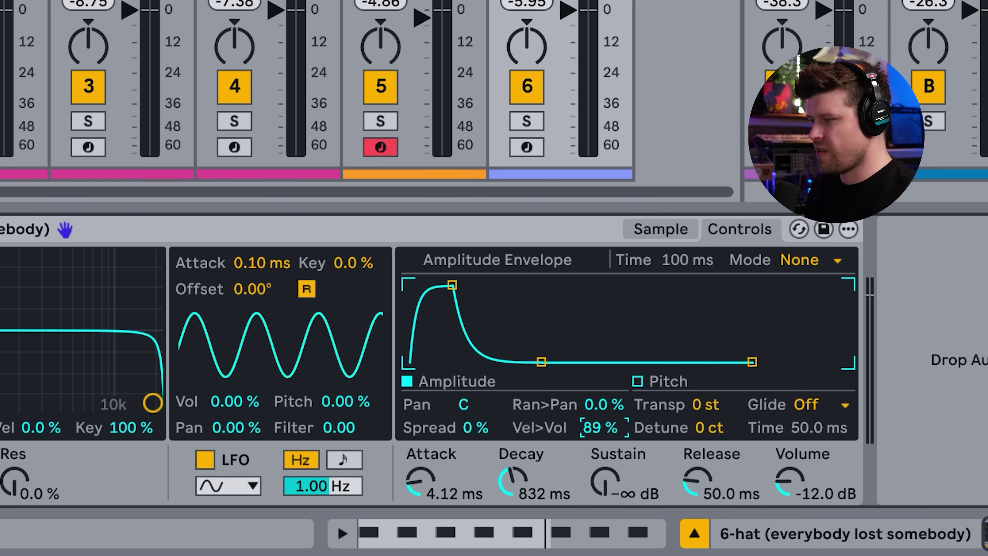
pyautogui.press('space')
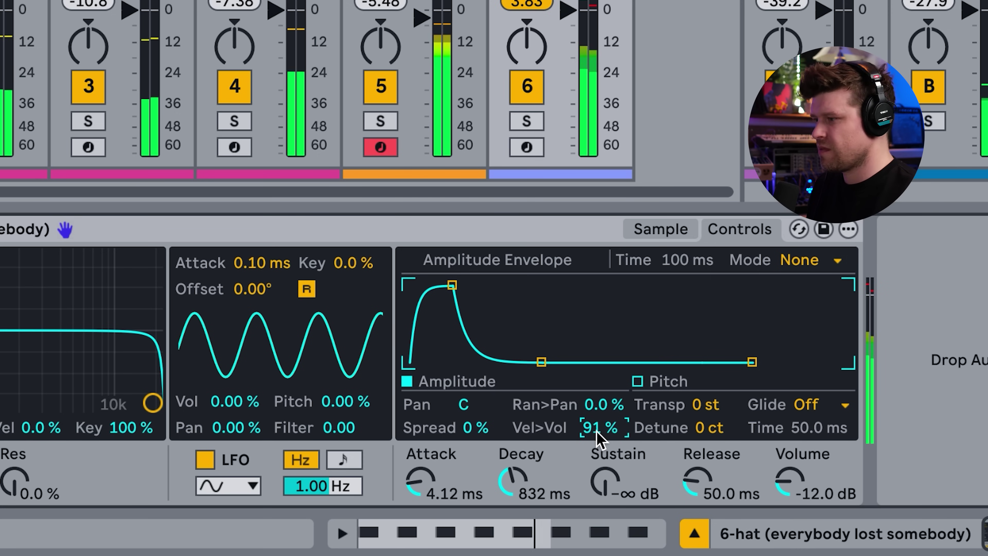
pyautogui.moveTo(597, 431); pyautogui.dragTo(597, 456)
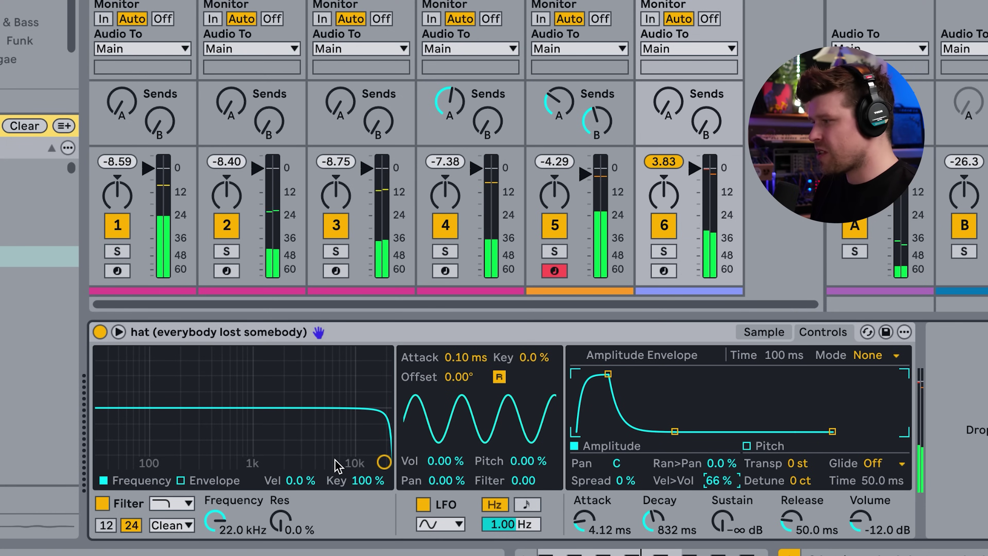
# Lower the hat's filter frequency to 4.37 kHz with 11 % resonance, and set the filter's velocity modulation to 40 %
pyautogui.moveTo(387, 460); pyautogui.dragTo(315, 453)
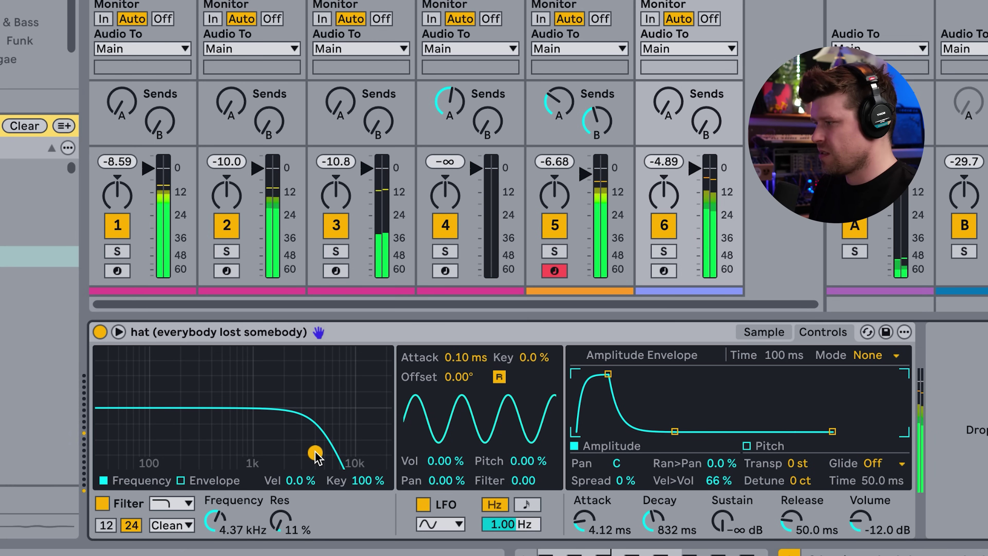
pyautogui.moveTo(299, 480); pyautogui.dragTo(299, 466)
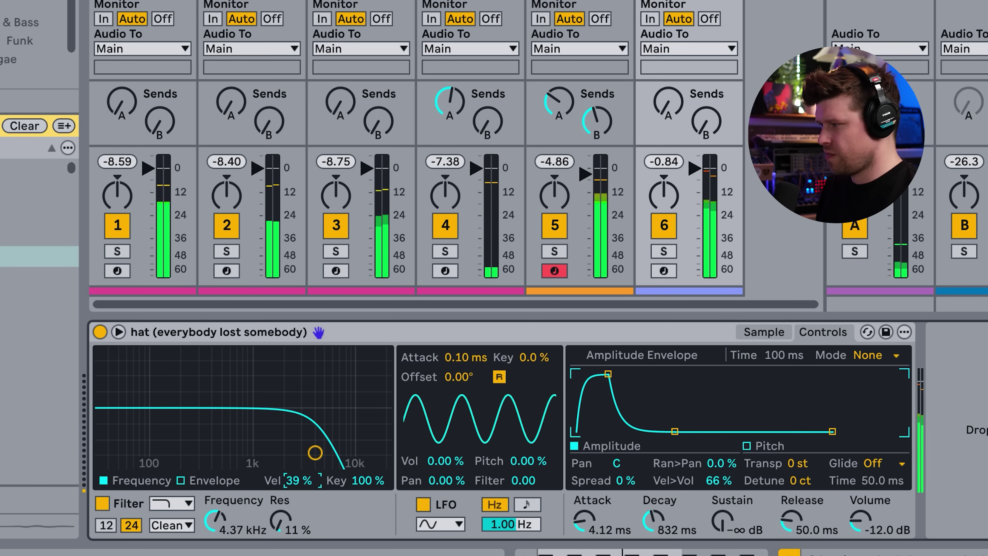
pyautogui.moveTo(299, 466); pyautogui.dragTo(299, 465)
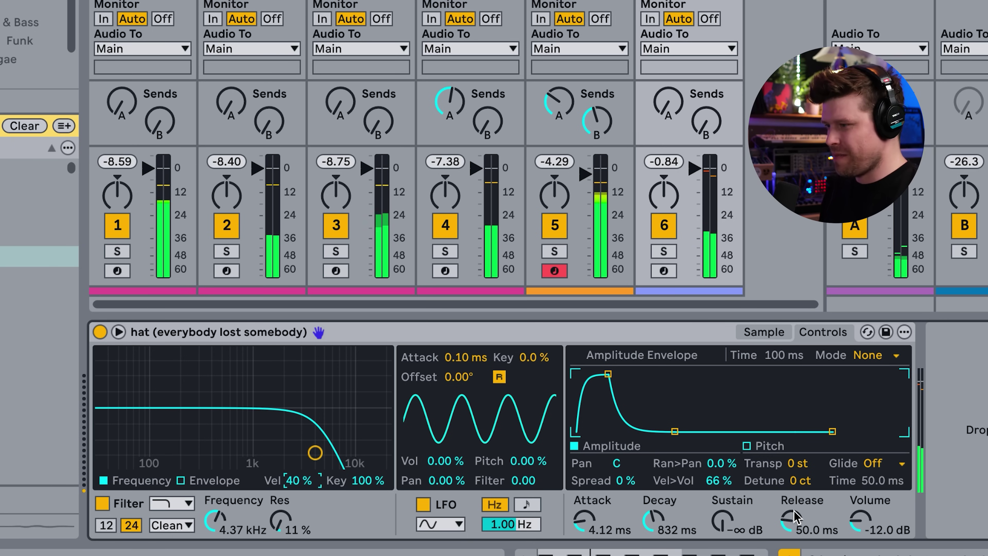
# Set the hat's amplitude envelope to 4.82 ms attack and 537 ms decay, and lower the hat track's volume fader
pyautogui.moveTo(653, 519); pyautogui.dragTo(654, 527)
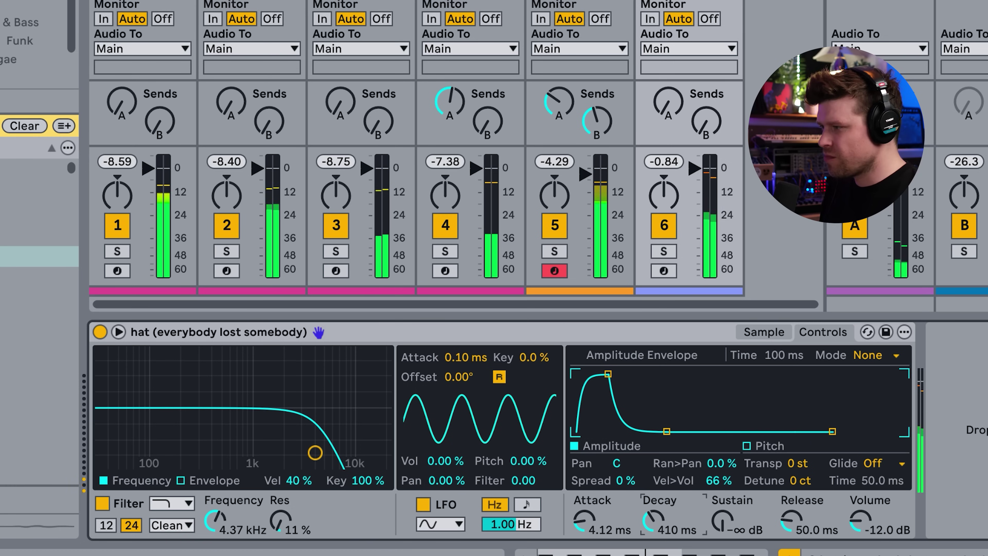
pyautogui.moveTo(654, 522); pyautogui.dragTo(659, 529)
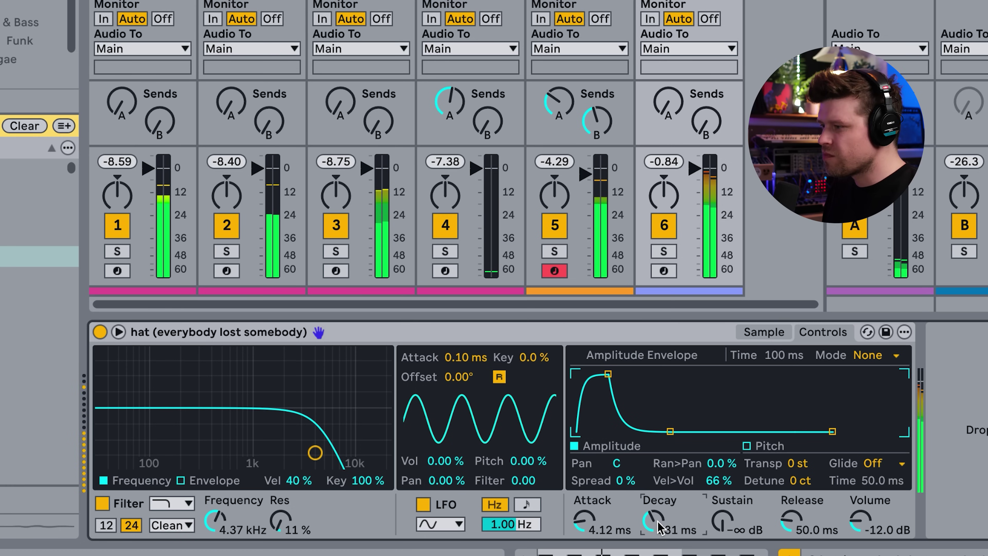
pyautogui.moveTo(583, 519); pyautogui.dragTo(584, 517)
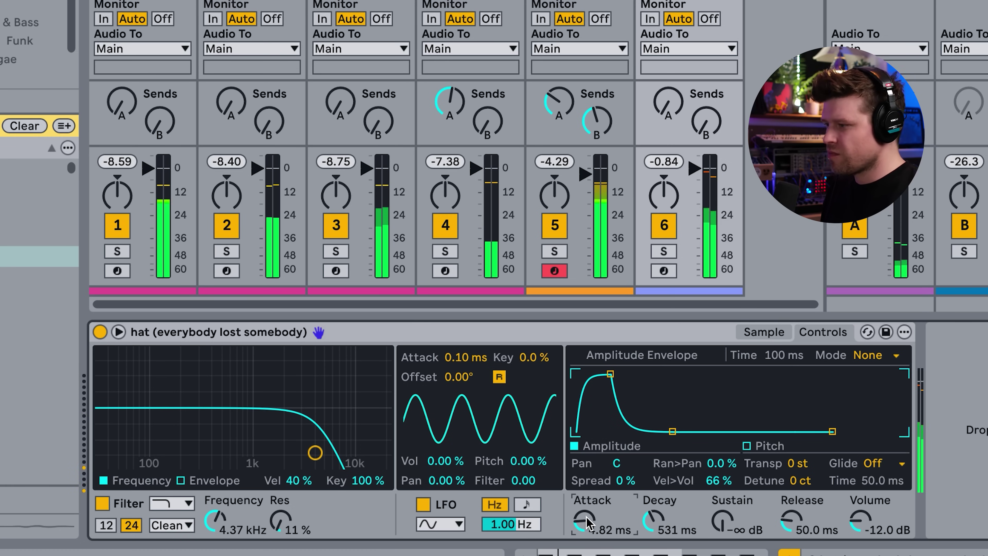
pyautogui.moveTo(652, 520); pyautogui.dragTo(649, 523)
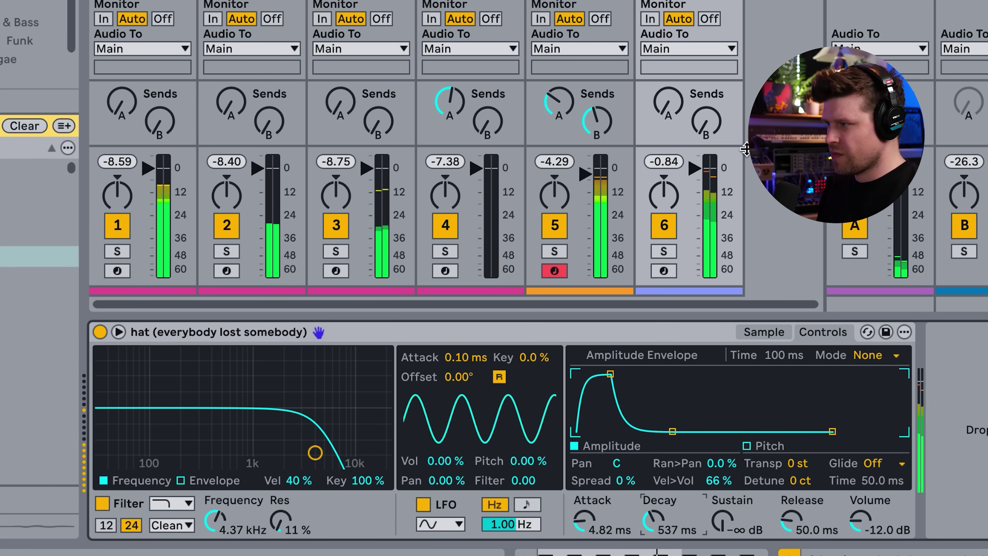
pyautogui.moveTo(692, 183)
pyautogui.mouseDown()
pyautogui.moveTo(691, 231)
pyautogui.moveTo(694, 201)
pyautogui.mouseUp()
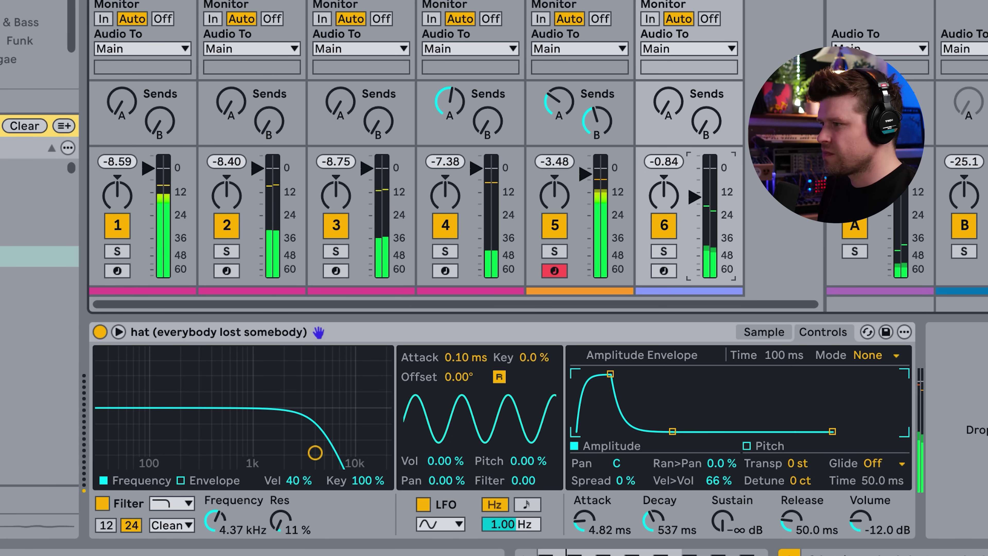